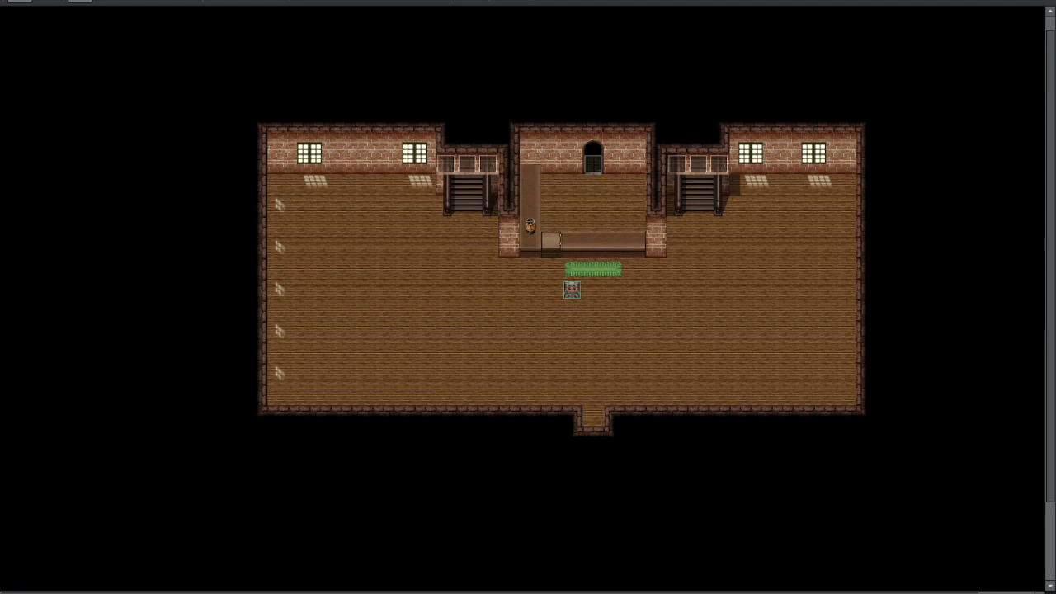
# Switch to GIMP showing the face sheet with the elf girl's two portraits.
pyautogui.hotkey('alt', 'Tab')
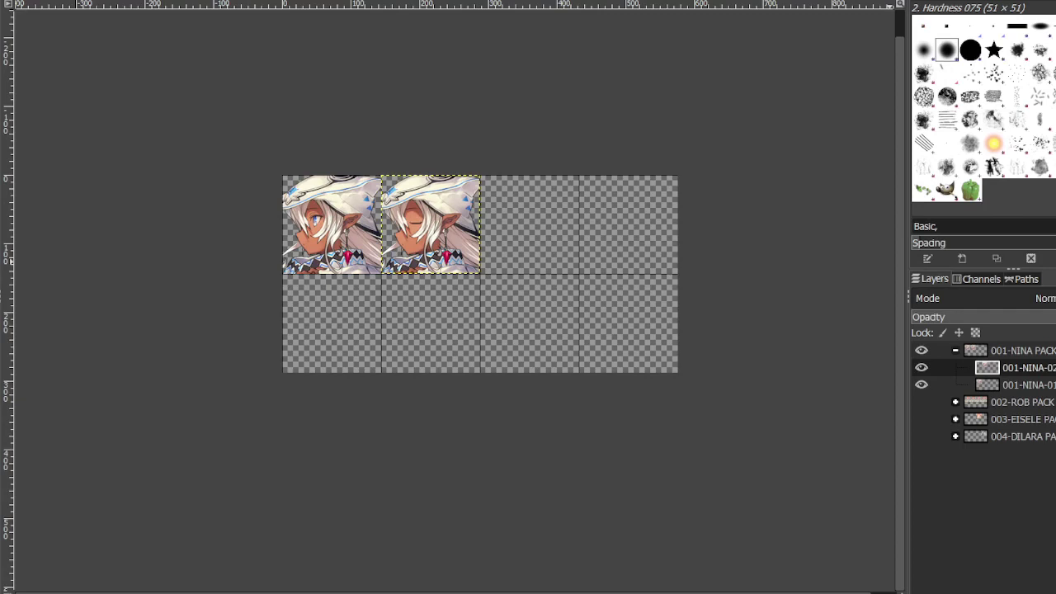